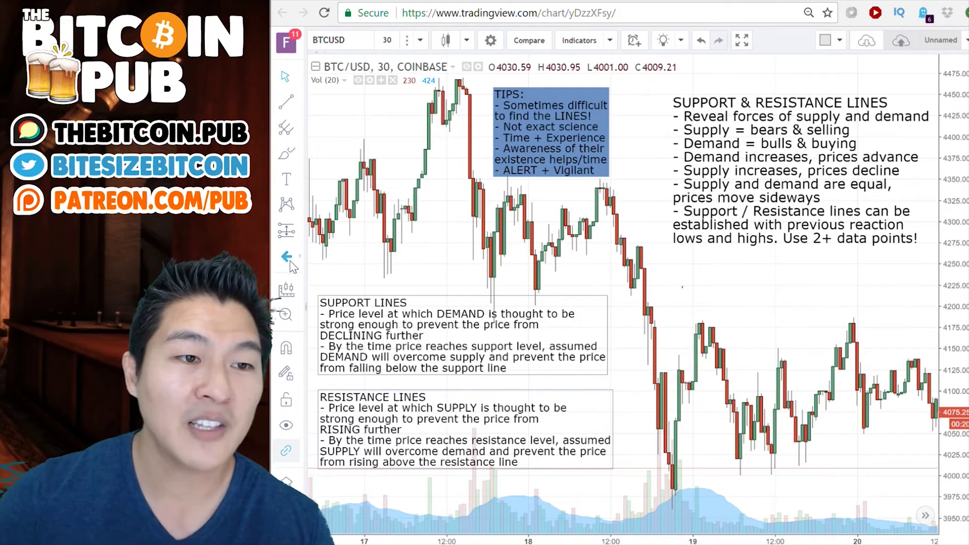
# Place a black arrow pointing up-right at the August 18 low near 4210 and circle that low freehand
pyautogui.click(611, 300)
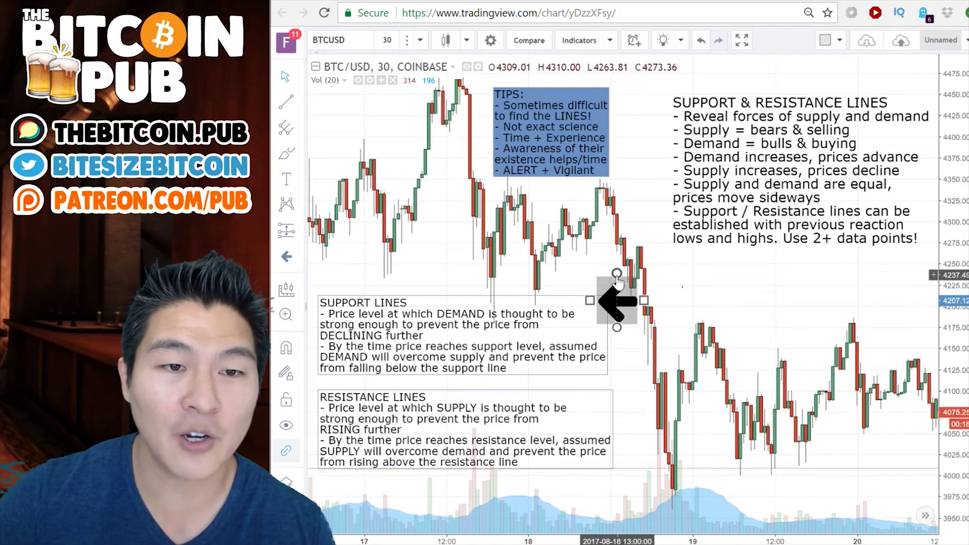
pyautogui.moveTo(617, 274)
pyautogui.mouseDown()
pyautogui.moveTo(637, 290)
pyautogui.moveTo(624, 315)
pyautogui.moveTo(633, 322)
pyautogui.mouseUp()
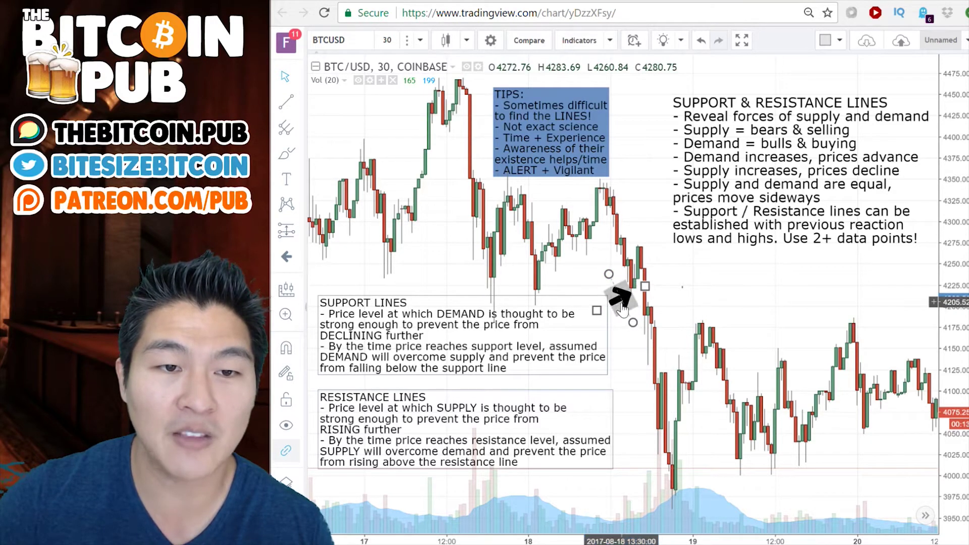
pyautogui.click(286, 153)
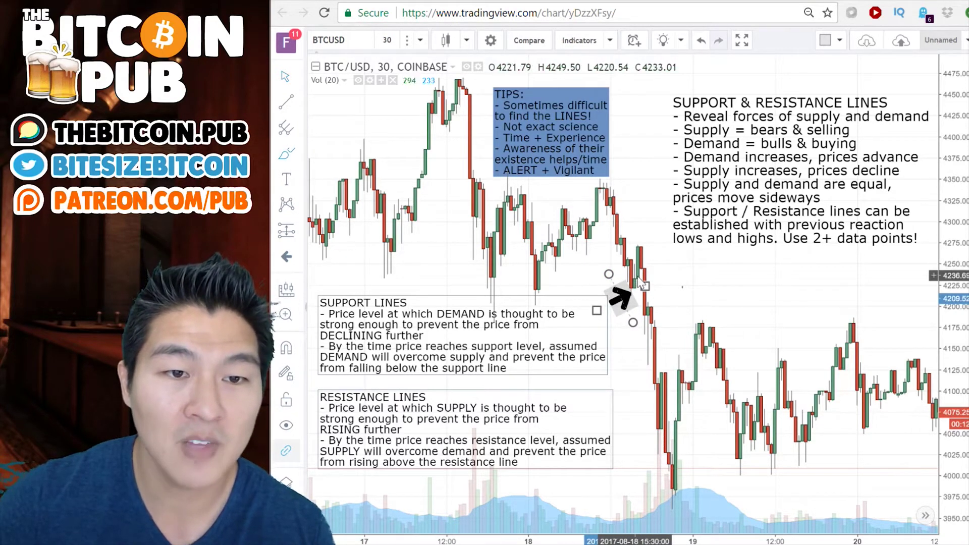
pyautogui.moveTo(640, 283)
pyautogui.mouseDown()
pyautogui.moveTo(628, 299)
pyautogui.moveTo(648, 298)
pyautogui.moveTo(635, 279)
pyautogui.mouseUp()
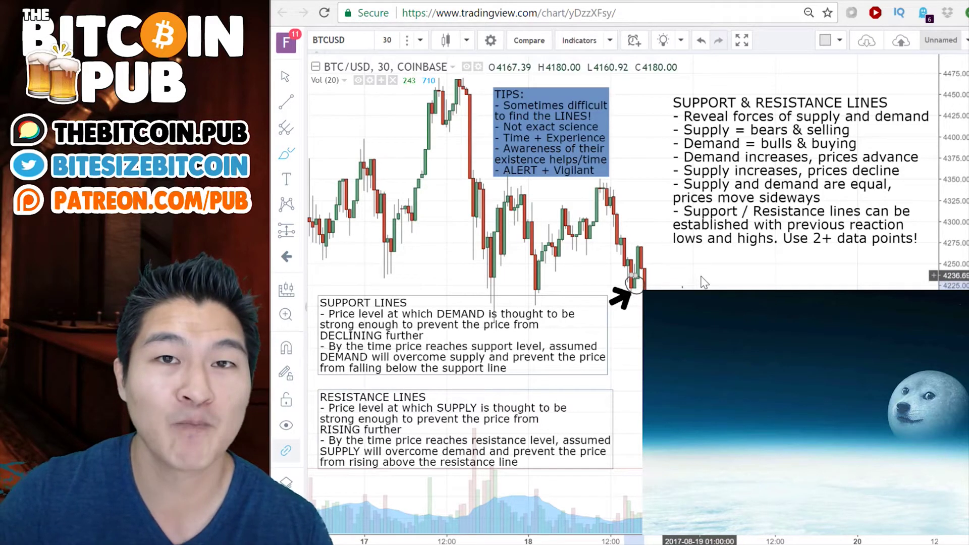
# Draw a near-horizontal green support line through the marked low at about 4225, spanning August 16 to August 20
pyautogui.click(286, 104)
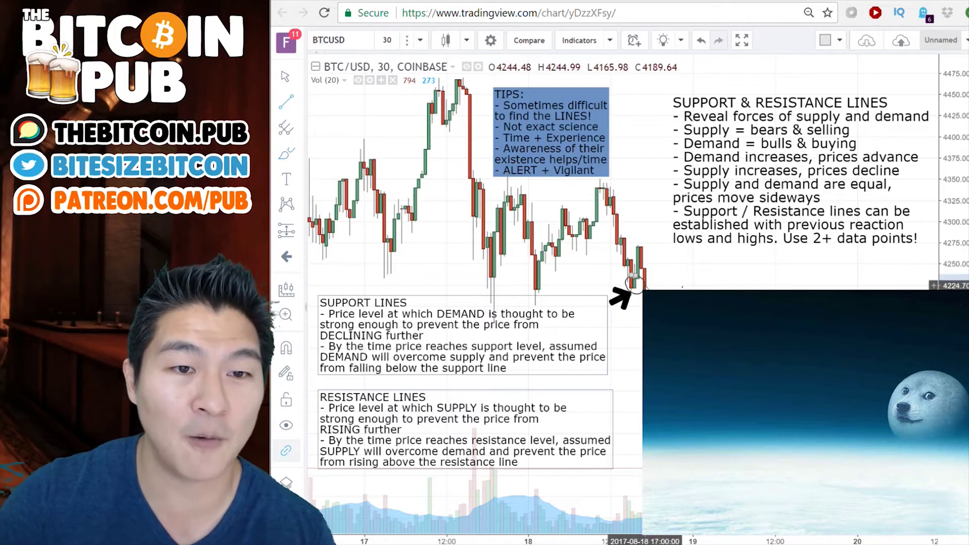
pyautogui.click(635, 286)
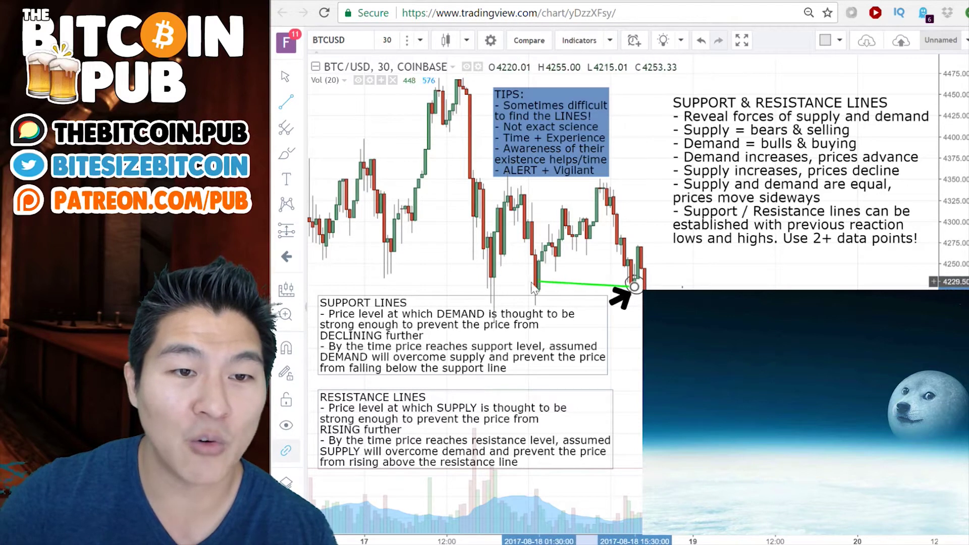
pyautogui.click(422, 281)
pyautogui.moveTo(406, 280); pyautogui.dragTo(325, 290)
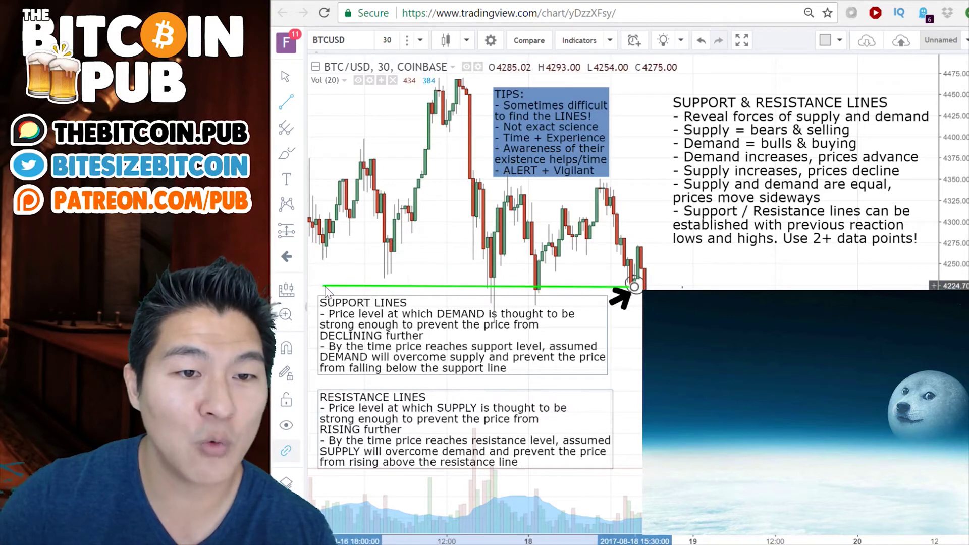
pyautogui.moveTo(631, 287); pyautogui.dragTo(919, 285)
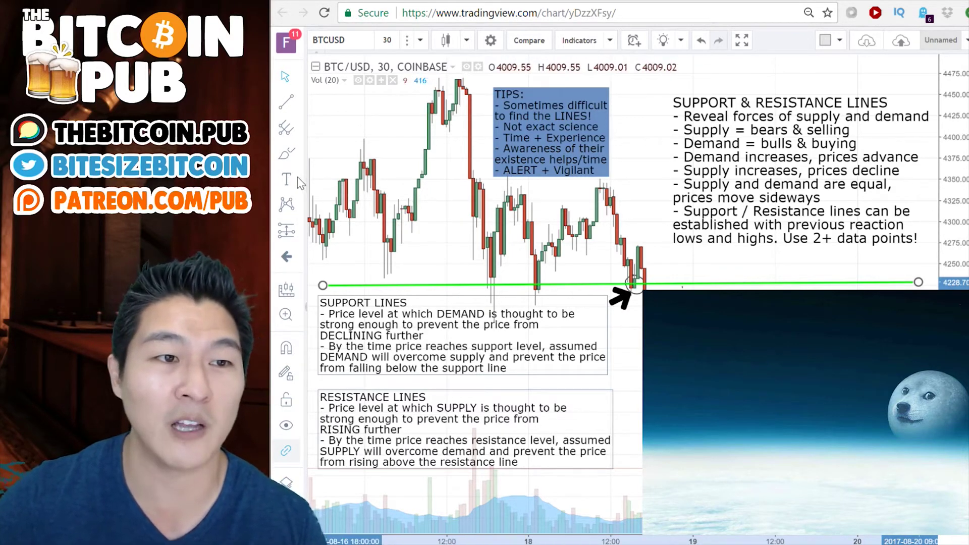
# Circle the two earlier lows along the support line freehand and shift the line up to about 4233
pyautogui.click(285, 155)
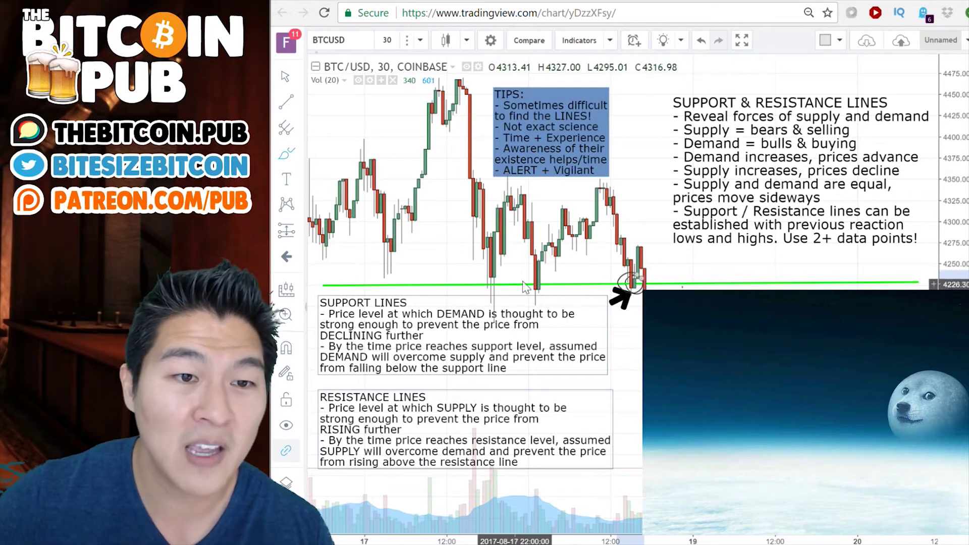
pyautogui.moveTo(547, 278); pyautogui.dragTo(530, 288)
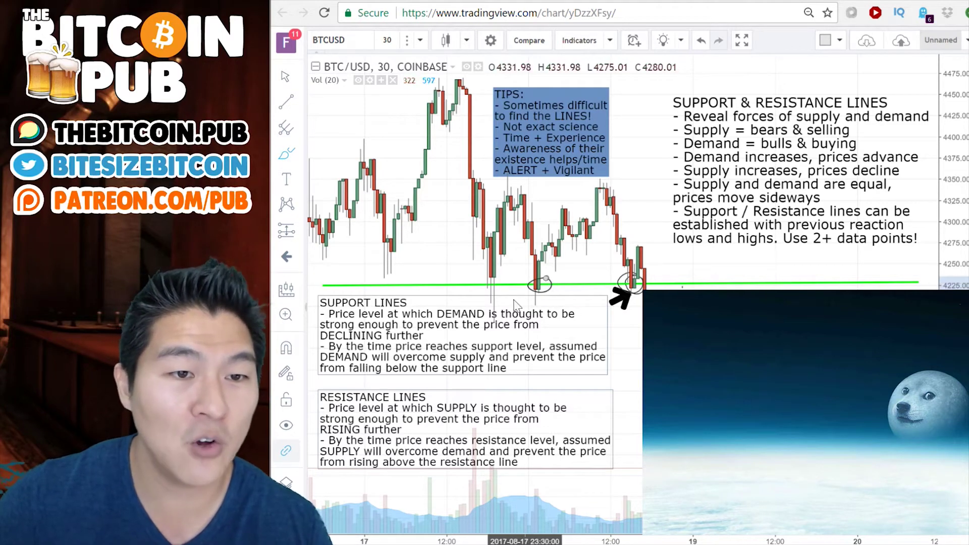
pyautogui.moveTo(494, 276)
pyautogui.mouseDown()
pyautogui.moveTo(477, 280)
pyautogui.moveTo(494, 292)
pyautogui.moveTo(509, 283)
pyautogui.moveTo(495, 268)
pyautogui.mouseUp()
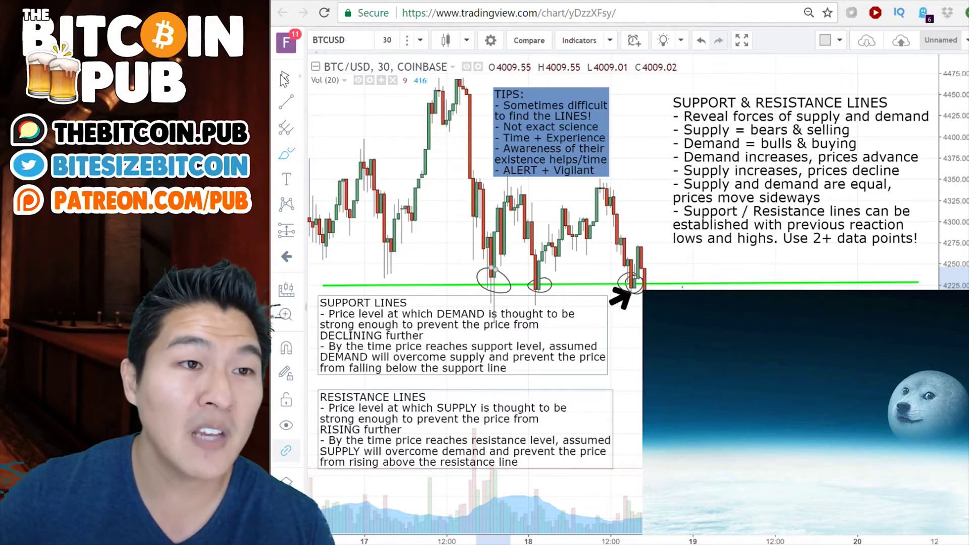
pyautogui.click(737, 284)
pyautogui.moveTo(738, 285); pyautogui.dragTo(742, 278)
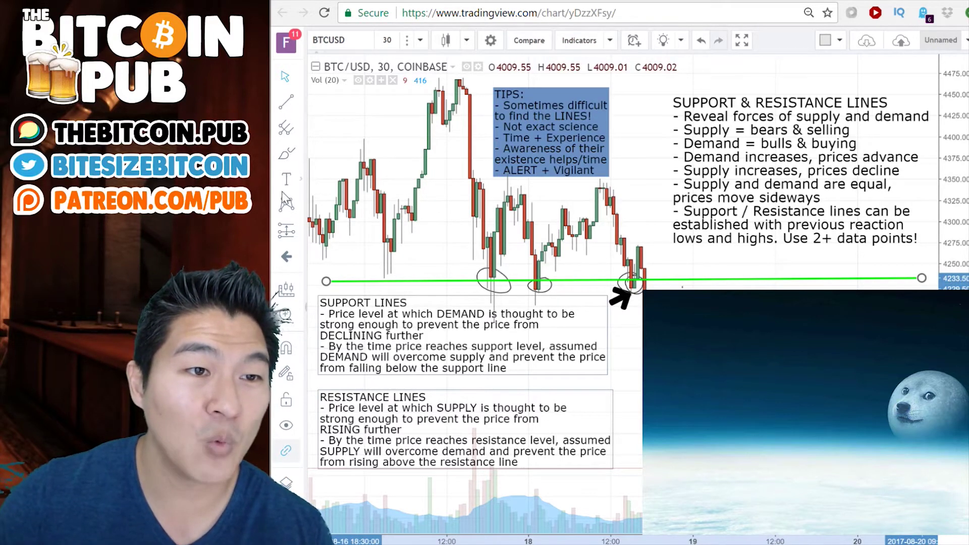
# Sketch a freehand arrow rising up-right from the circled August 18 low
pyautogui.click(290, 157)
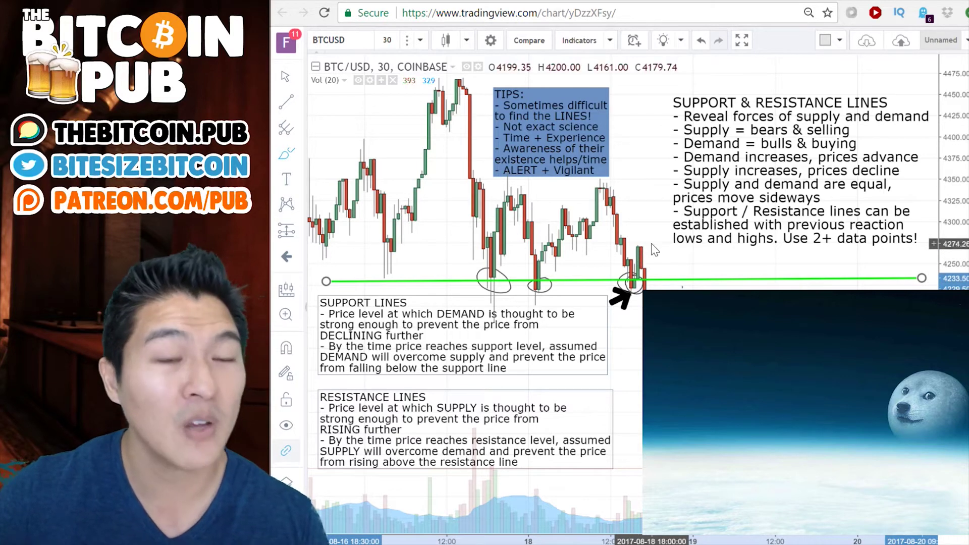
pyautogui.click(646, 272)
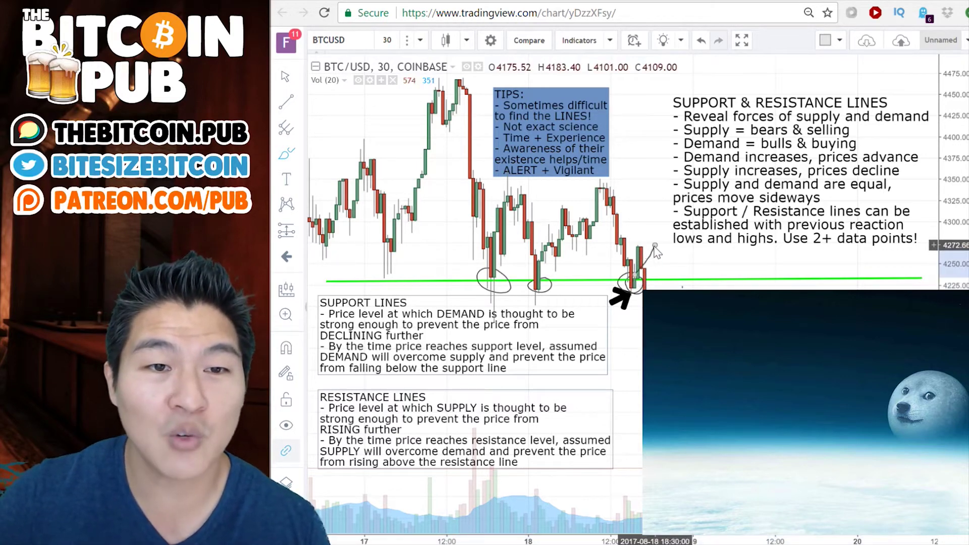
pyautogui.moveTo(646, 260)
pyautogui.mouseDown()
pyautogui.moveTo(661, 237)
pyautogui.moveTo(661, 254)
pyautogui.moveTo(648, 244)
pyautogui.mouseUp()
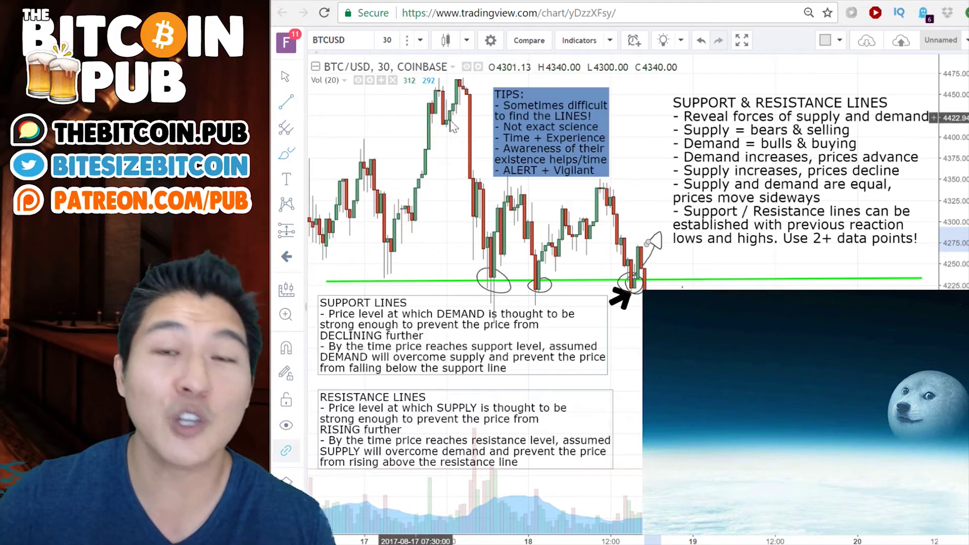
# Draw a red resistance line at about 4470 from the August 17 peak to August 20 and circle the peak
pyautogui.click(443, 77)
pyautogui.click(918, 77)
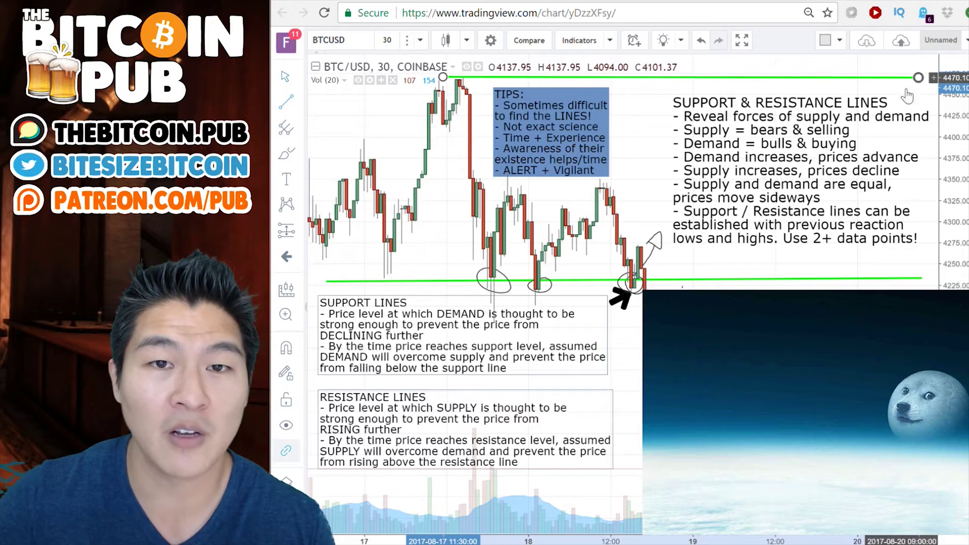
pyautogui.click(657, 434)
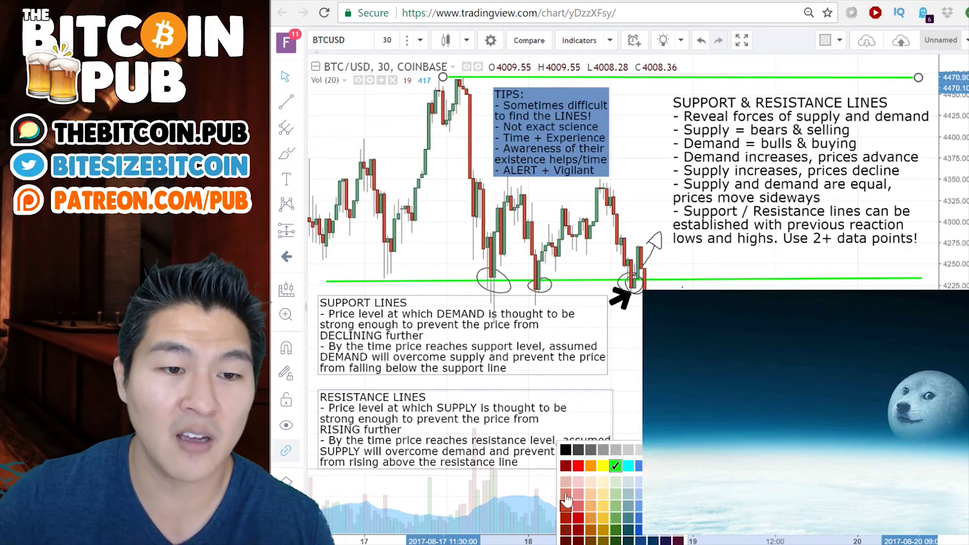
pyautogui.click(578, 465)
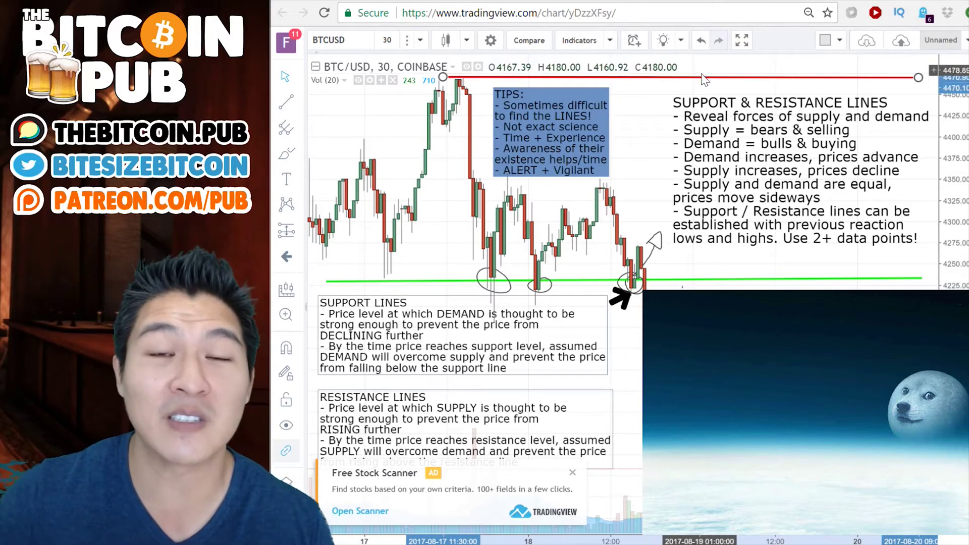
pyautogui.click(286, 154)
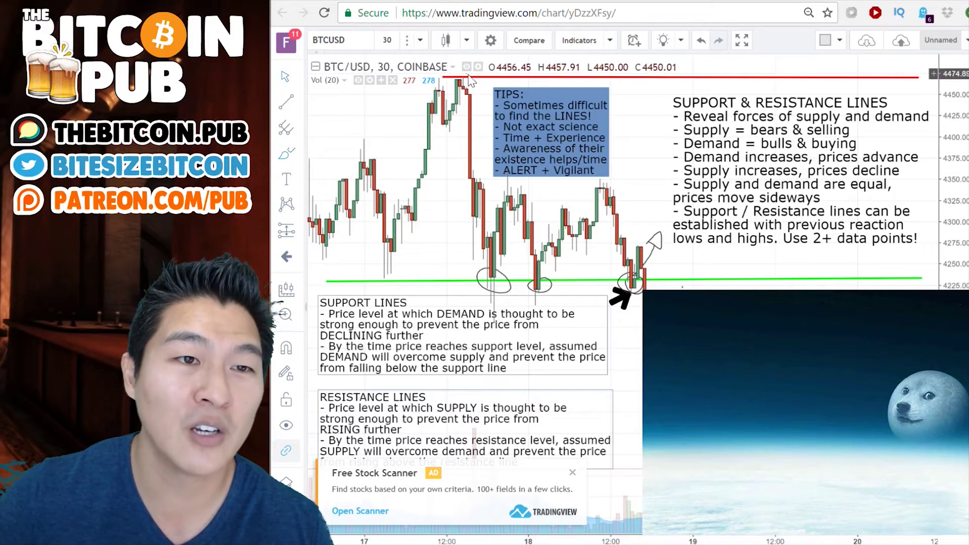
pyautogui.moveTo(452, 83)
pyautogui.mouseDown()
pyautogui.moveTo(461, 97)
pyautogui.moveTo(472, 84)
pyautogui.moveTo(461, 76)
pyautogui.mouseUp()
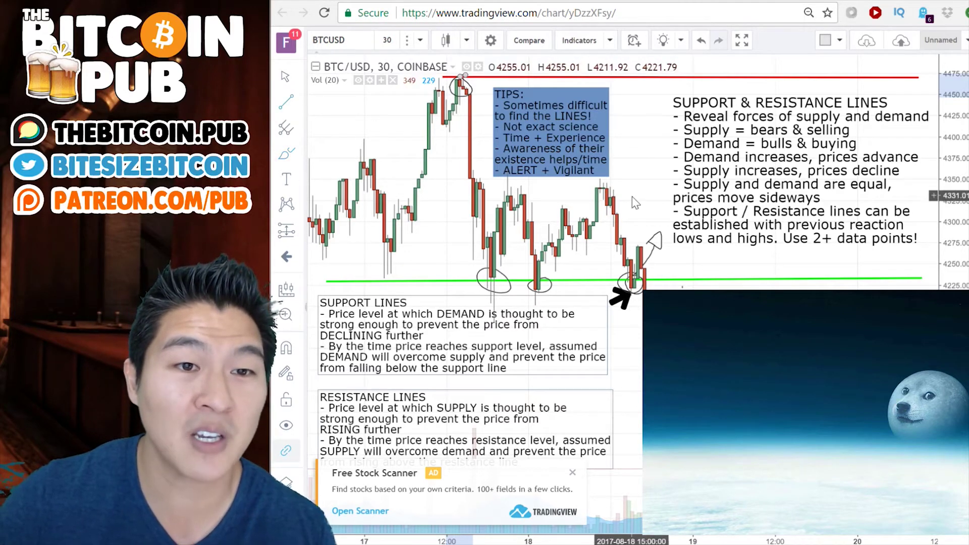
# Draw a second red resistance line at about 4342 across the mid-chart highs, extending it to August 20
pyautogui.moveTo(655, 185); pyautogui.dragTo(319, 186)
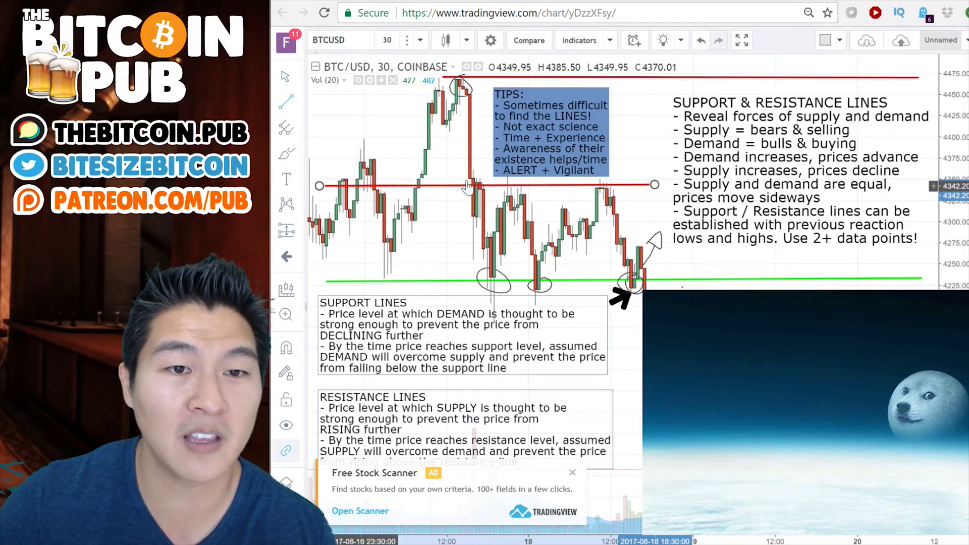
pyautogui.moveTo(655, 185); pyautogui.dragTo(921, 185)
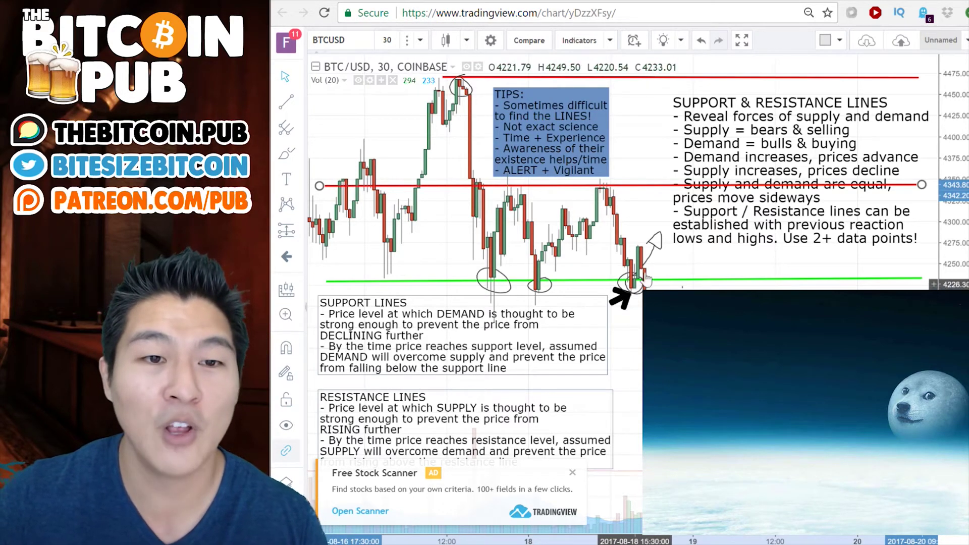
pyautogui.click(286, 155)
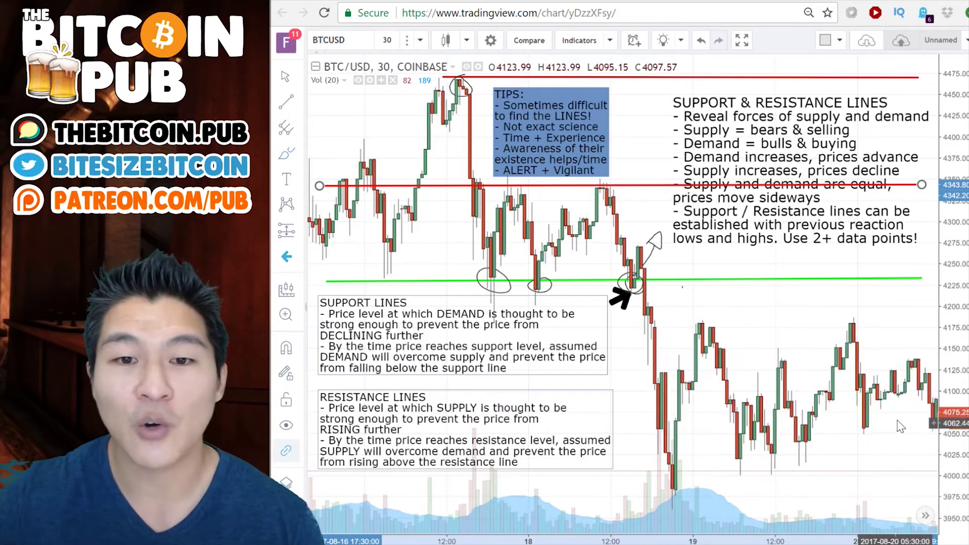
# Place a small black arrow pointing up-right near 4076 on August 20 and circle the adjacent candles freehand
pyautogui.click(868, 410)
pyautogui.moveTo(897, 410); pyautogui.dragTo(897, 423)
pyautogui.moveTo(892, 426); pyautogui.dragTo(870, 418)
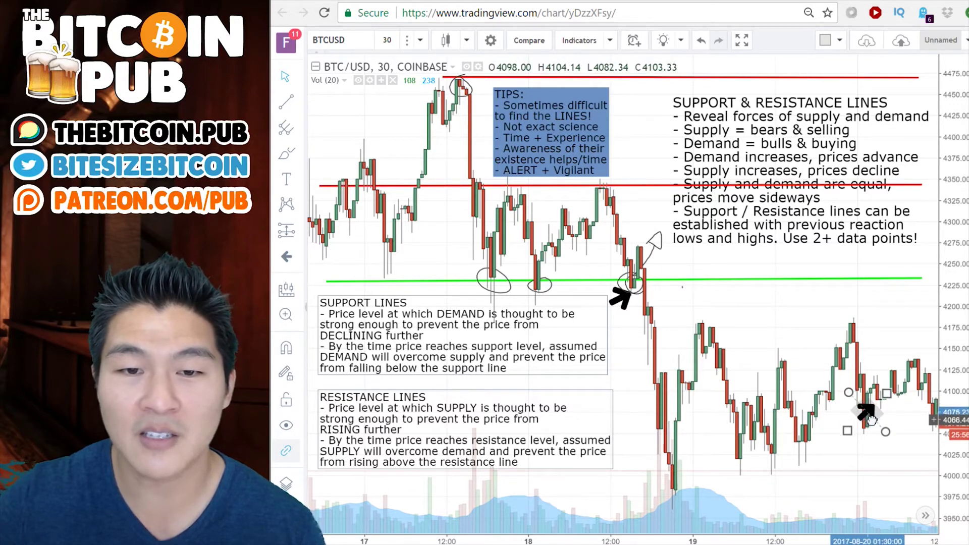
pyautogui.click(286, 155)
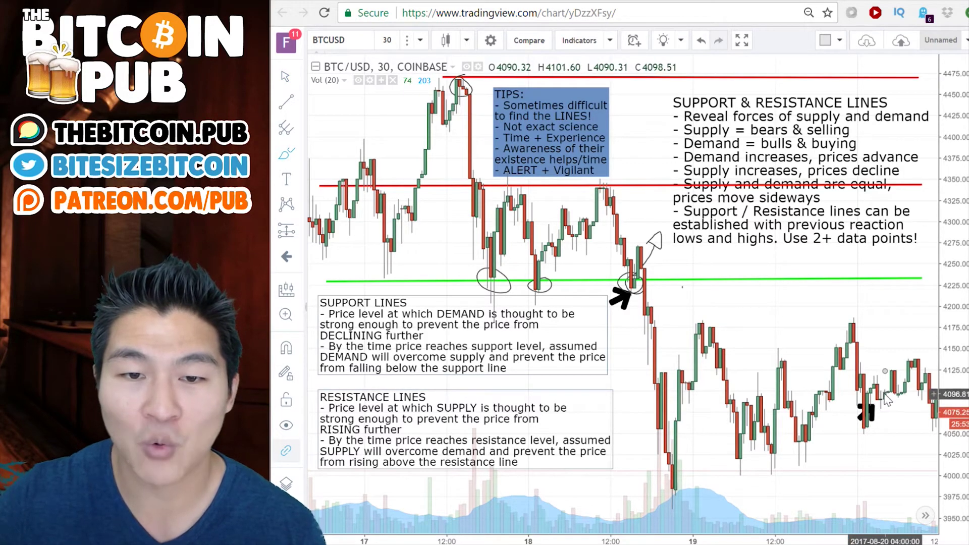
pyautogui.moveTo(888, 413)
pyautogui.mouseDown()
pyautogui.moveTo(888, 394)
pyautogui.moveTo(890, 403)
pyautogui.mouseUp()
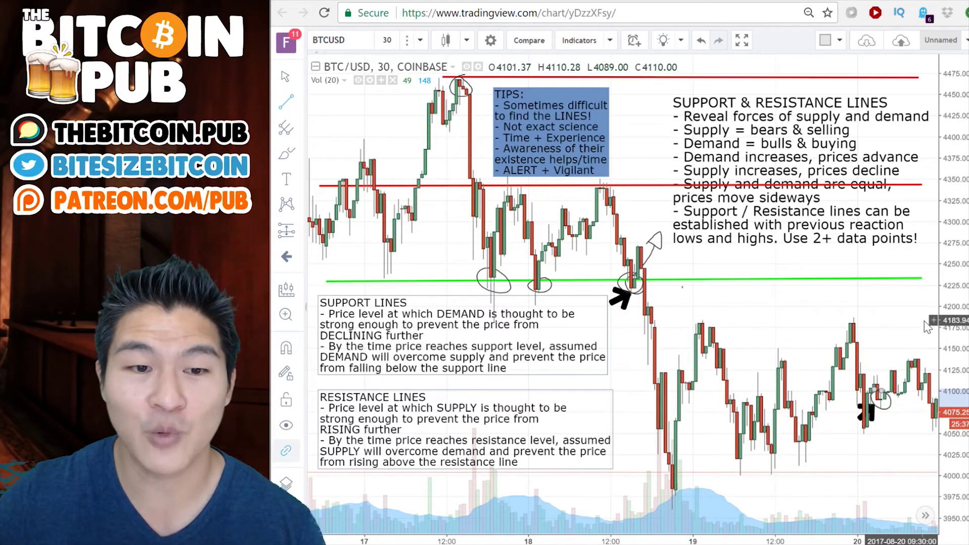
# Draw a red resistance line from August 18 to August 20 at about 4180 and circle the two peaks touching it
pyautogui.moveTo(922, 320); pyautogui.dragTo(576, 323)
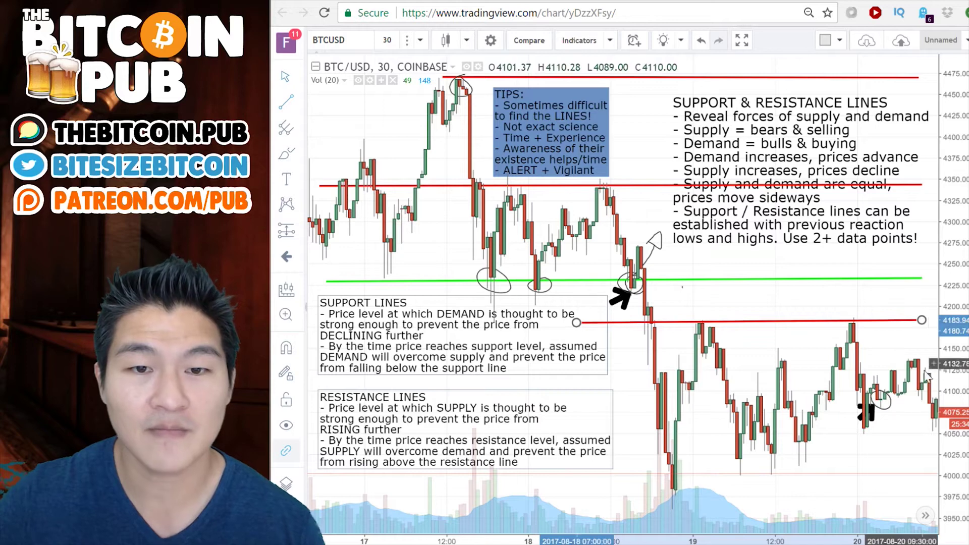
pyautogui.click(286, 153)
pyautogui.moveTo(712, 317)
pyautogui.mouseDown()
pyautogui.moveTo(713, 345)
pyautogui.moveTo(717, 334)
pyautogui.mouseUp()
pyautogui.moveTo(854, 310)
pyautogui.mouseDown()
pyautogui.moveTo(840, 334)
pyautogui.moveTo(852, 308)
pyautogui.mouseUp()
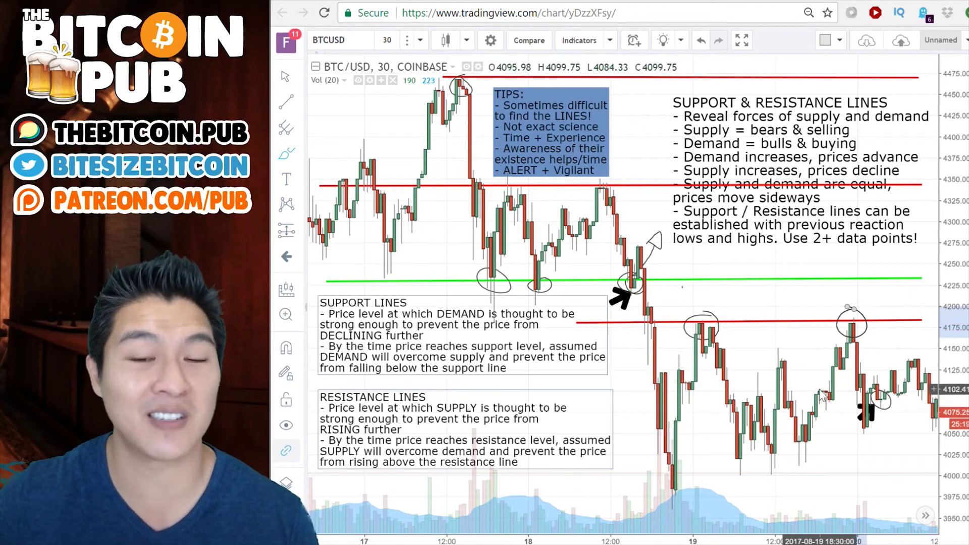
# Draw a green support line at about 4024 from August 18 to August 20 and circle the three August 19 lows along it
pyautogui.click(288, 104)
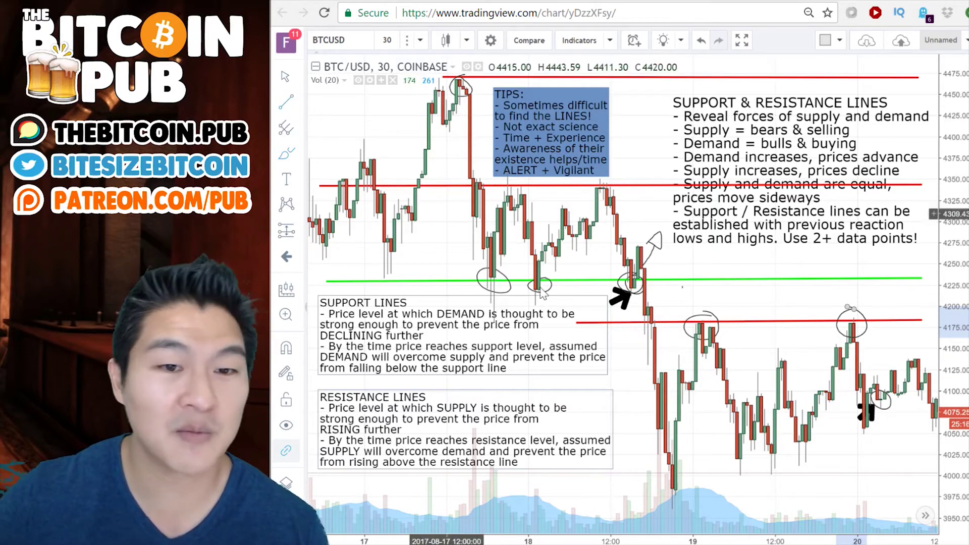
pyautogui.click(923, 456)
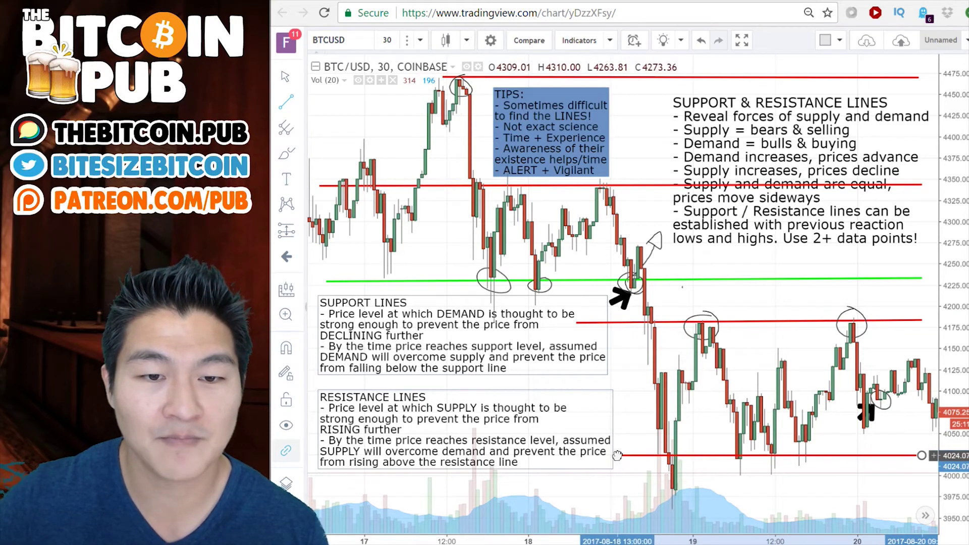
pyautogui.click(617, 455)
pyautogui.click(592, 542)
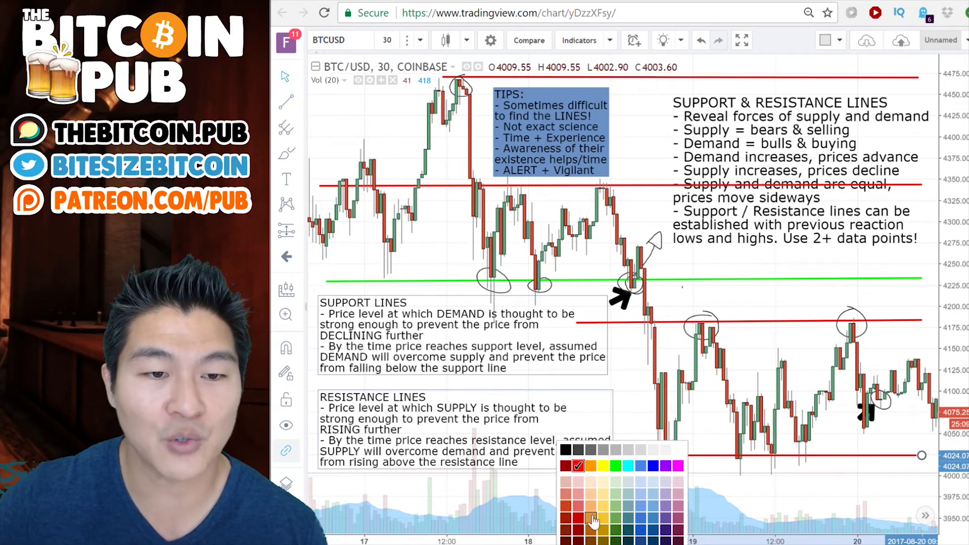
pyautogui.click(615, 465)
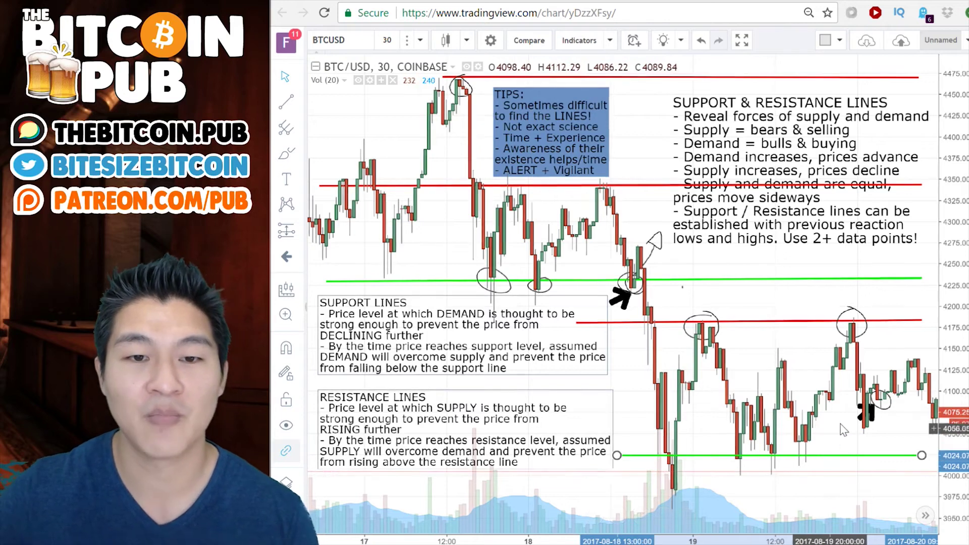
pyautogui.moveTo(922, 456); pyautogui.dragTo(928, 460)
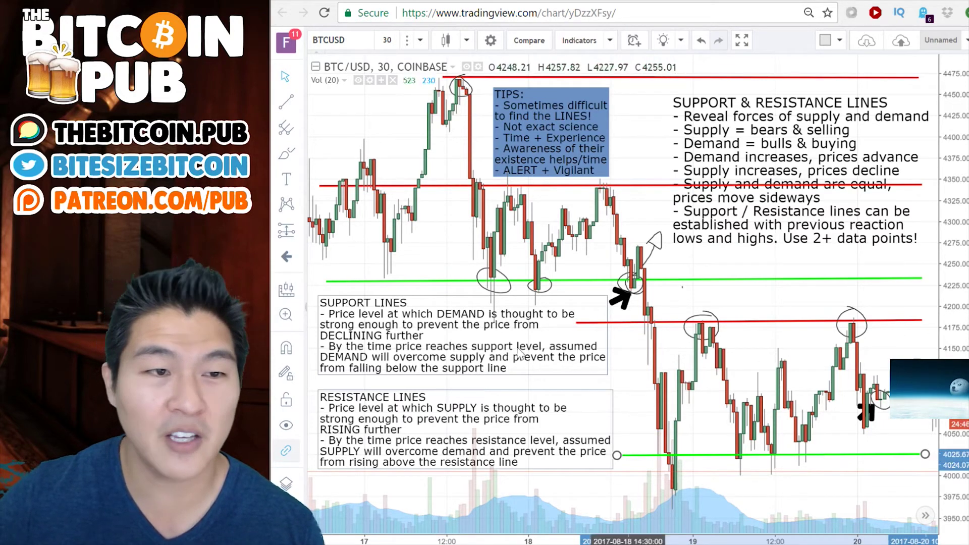
pyautogui.click(286, 158)
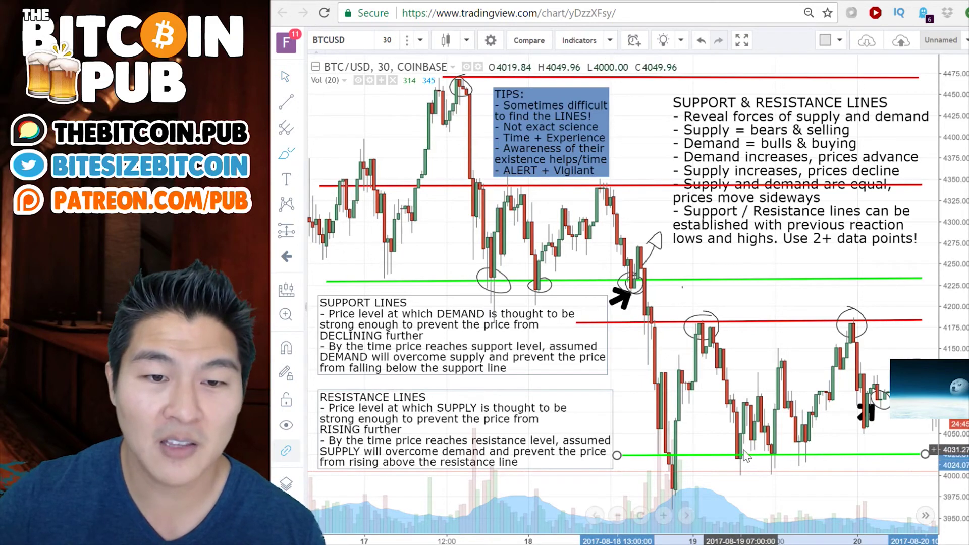
pyautogui.moveTo(741, 454)
pyautogui.mouseDown()
pyautogui.moveTo(763, 463)
pyautogui.moveTo(772, 448)
pyautogui.moveTo(811, 435)
pyautogui.mouseUp()
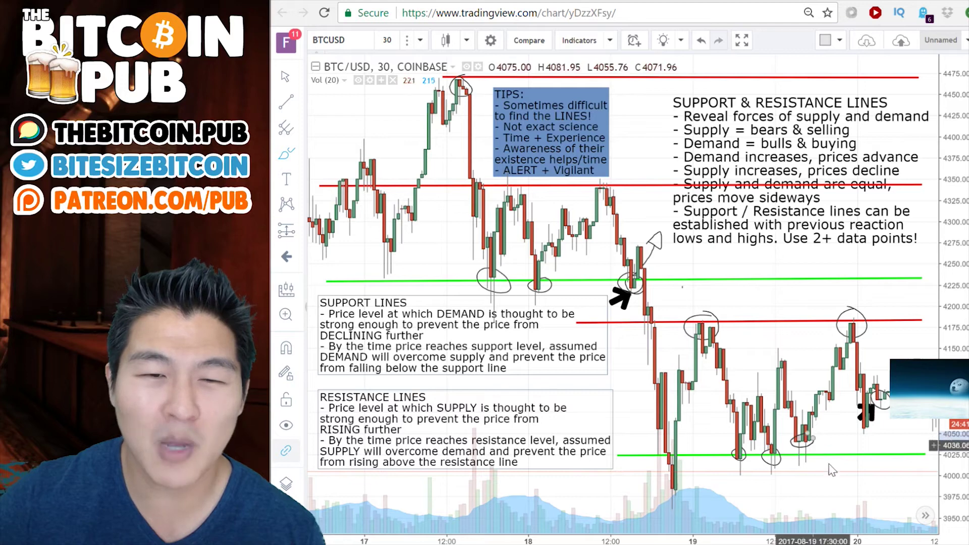
# Move the lower green support line up to about 4032, closer to the three circled August 19 lows
pyautogui.press('Escape')
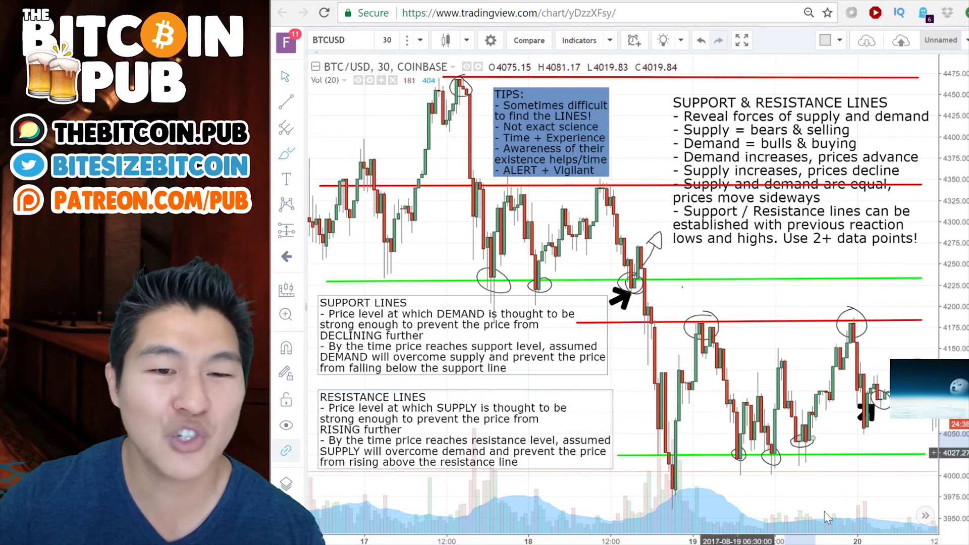
pyautogui.moveTo(849, 456); pyautogui.dragTo(849, 448)
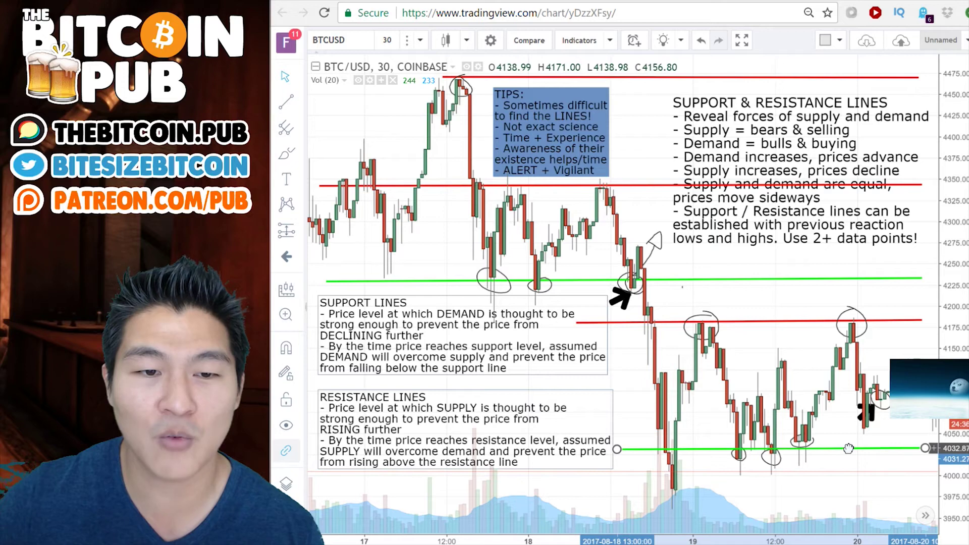
pyautogui.click(850, 480)
# Draw another green support line at about 3982 under the lowest candle, from August 18 04:00 to August 20
pyautogui.click(287, 103)
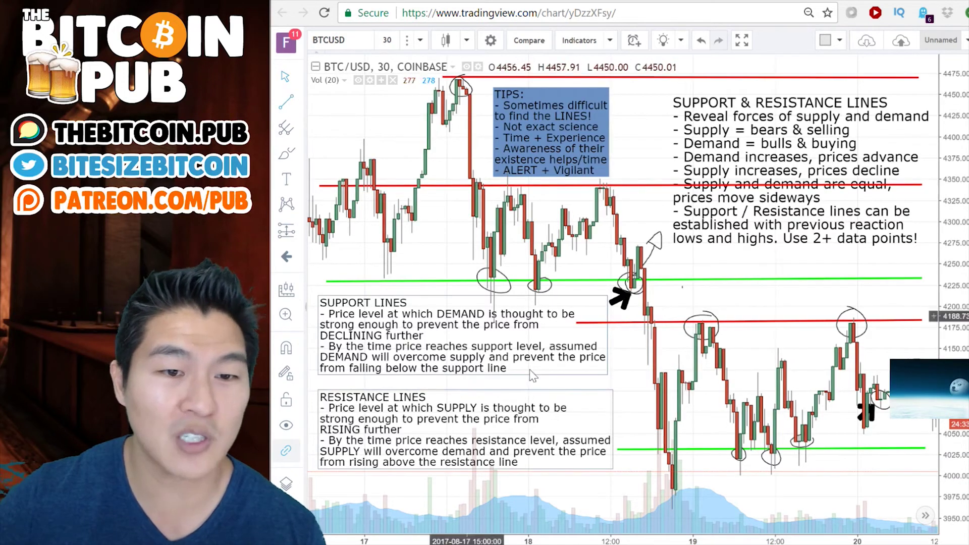
pyautogui.click(556, 493)
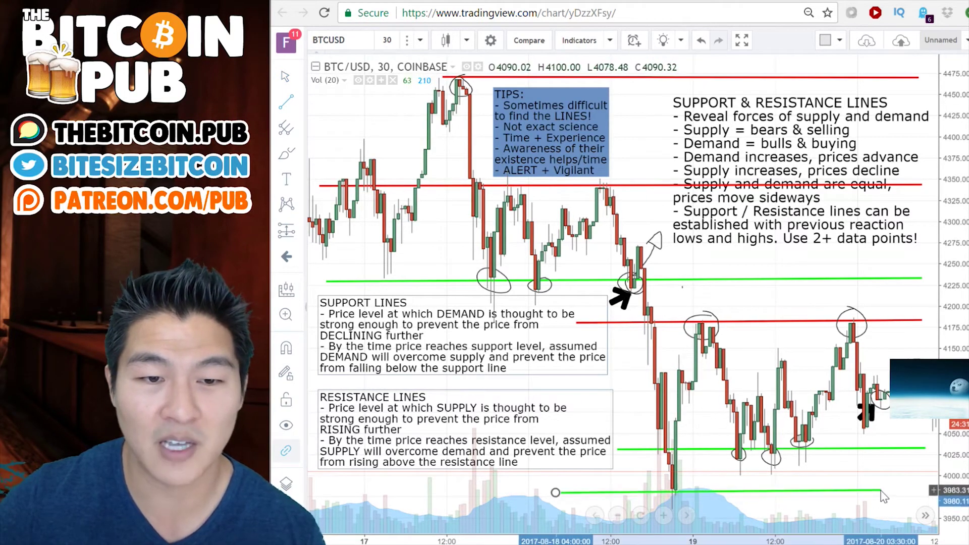
pyautogui.click(908, 490)
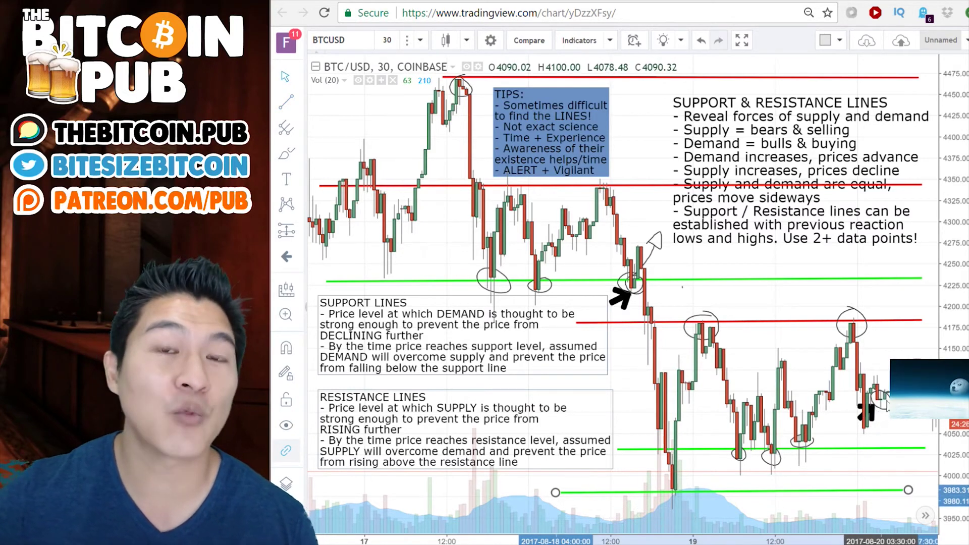
# Sketch freehand arrows from the circled August 20 candles, one up to the 4180 resistance line and one down to the 4032 support line
pyautogui.click(287, 156)
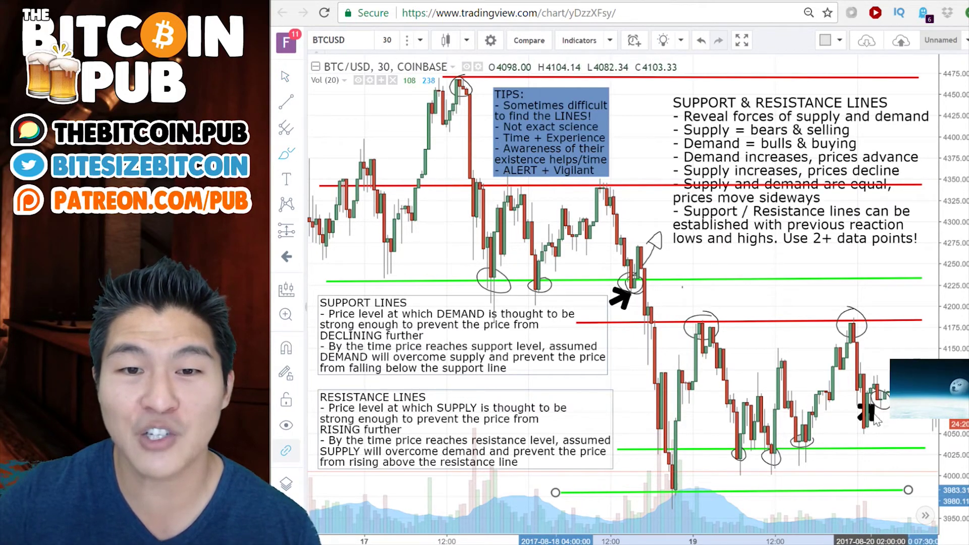
pyautogui.moveTo(889, 410)
pyautogui.mouseDown()
pyautogui.moveTo(914, 467)
pyautogui.moveTo(916, 343)
pyautogui.moveTo(924, 313)
pyautogui.moveTo(934, 318)
pyautogui.mouseUp()
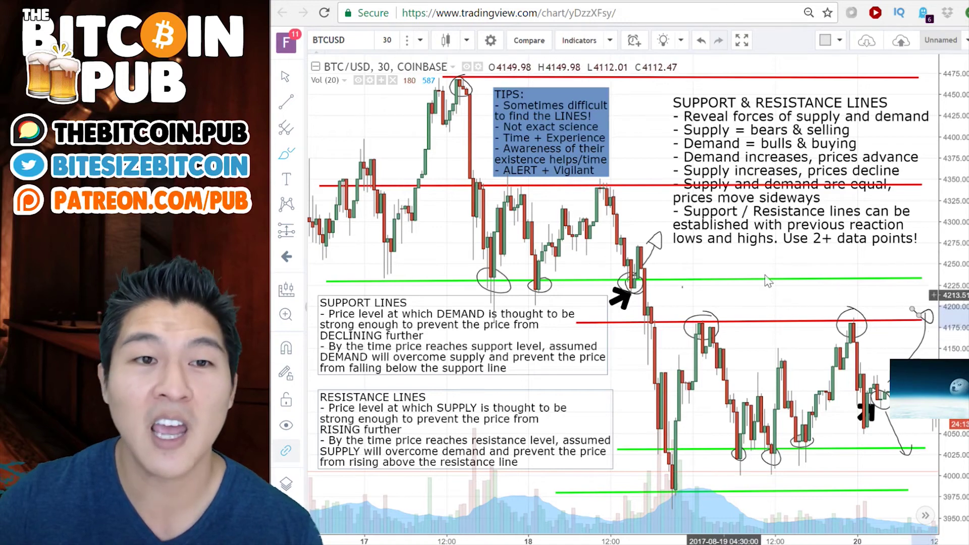
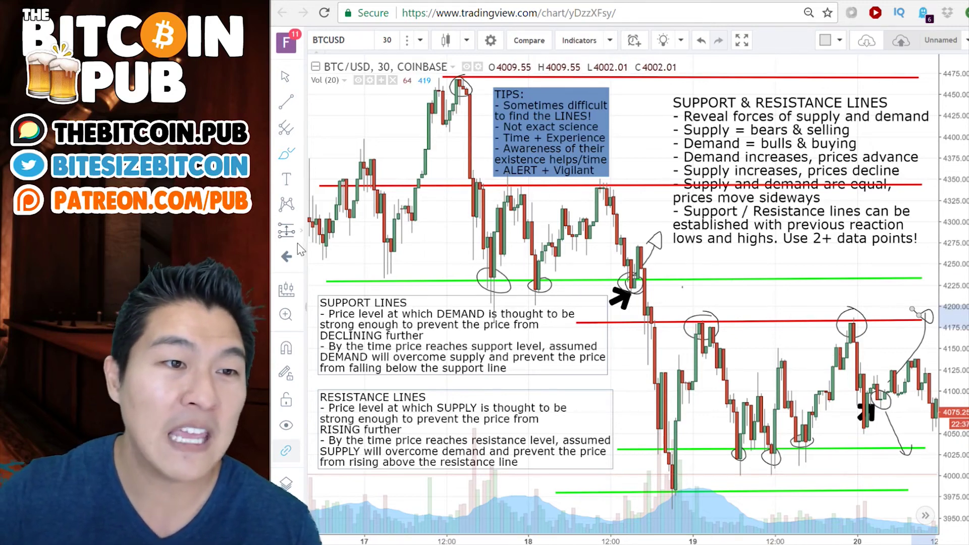
# Place a black left-pointing arrow at about 4155, just below and beside the circled August 20 peak
pyautogui.click(872, 333)
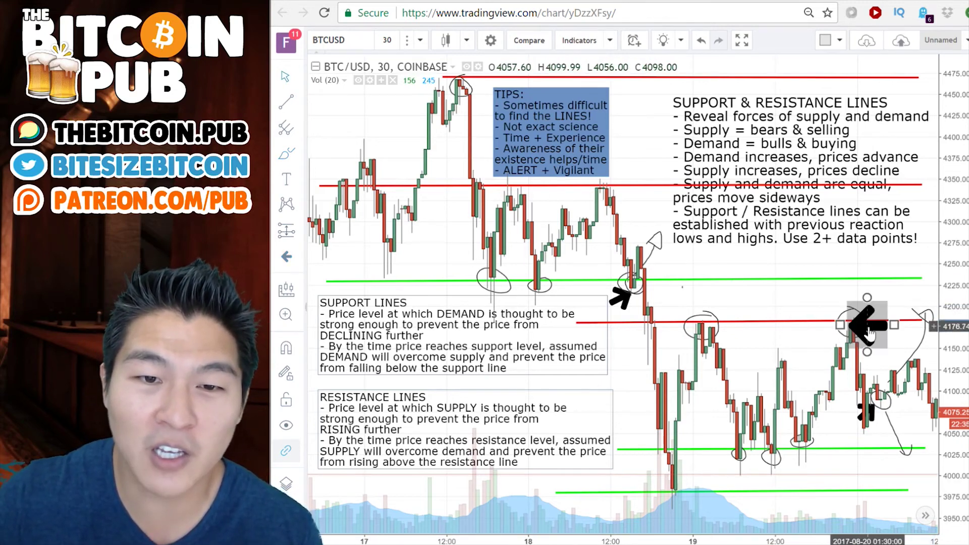
pyautogui.moveTo(872, 333); pyautogui.dragTo(870, 347)
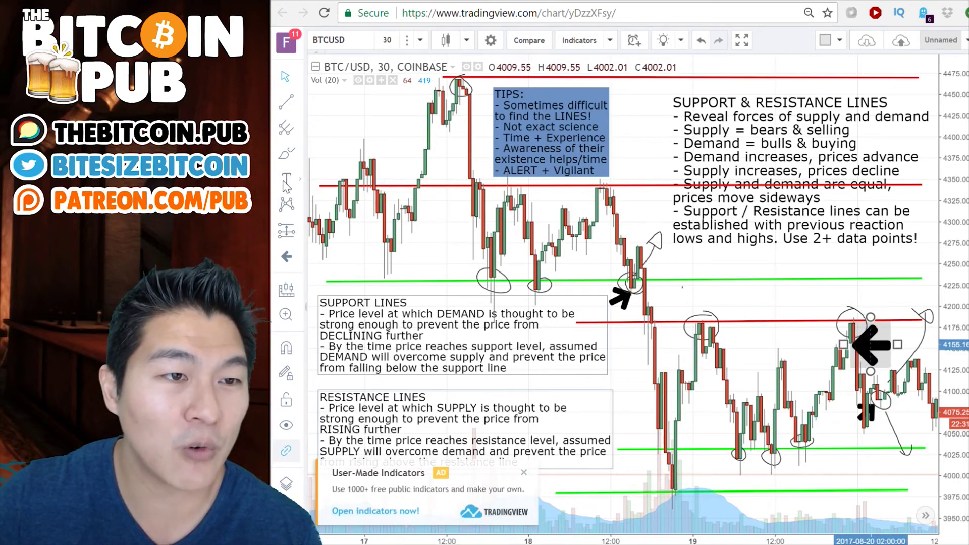
# Circle the candles beside the black left-pointing arrow freehand and sketch an arrow rising from the peak through the resistance line to the upper green line
pyautogui.click(287, 153)
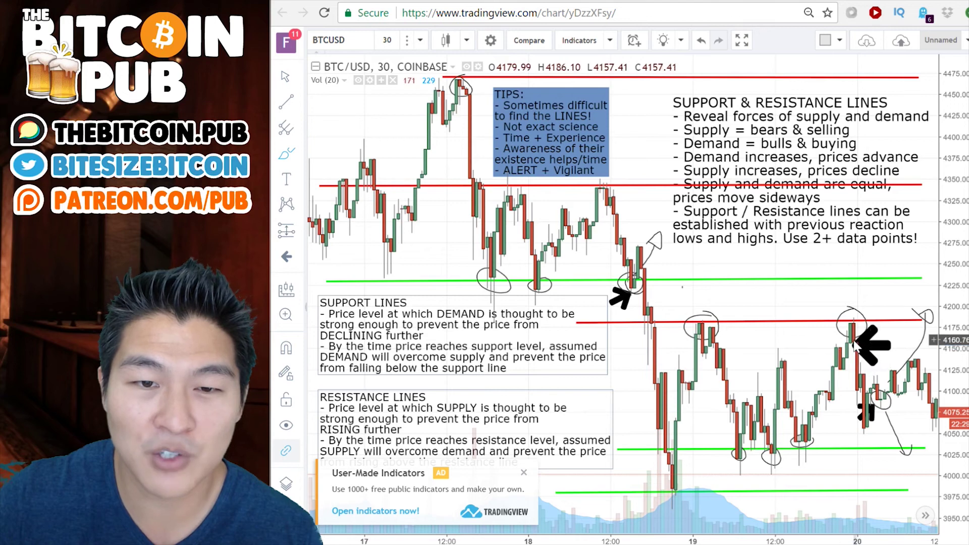
pyautogui.moveTo(852, 336)
pyautogui.mouseDown()
pyautogui.moveTo(832, 360)
pyautogui.moveTo(863, 363)
pyautogui.moveTo(856, 340)
pyautogui.mouseUp()
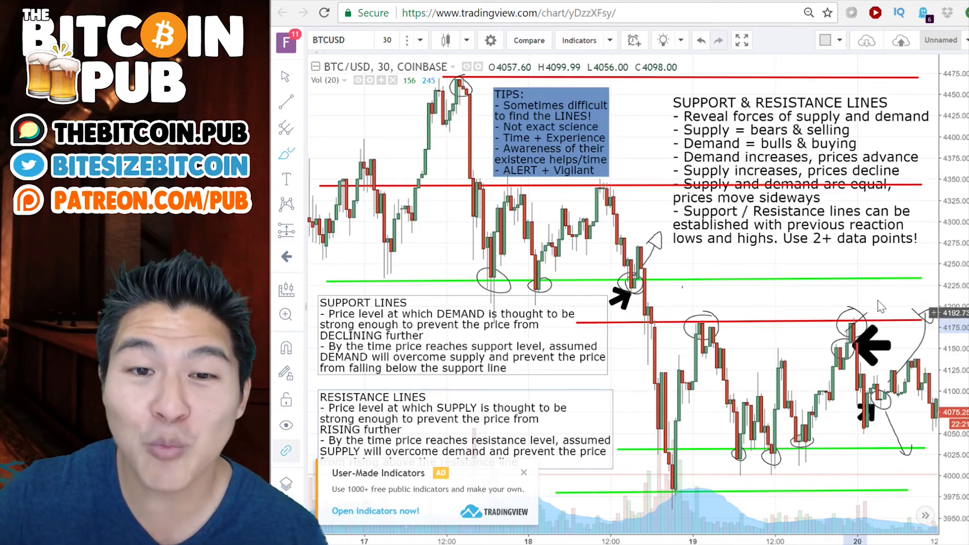
pyautogui.moveTo(861, 318)
pyautogui.mouseDown()
pyautogui.moveTo(891, 279)
pyautogui.moveTo(883, 290)
pyautogui.mouseUp()
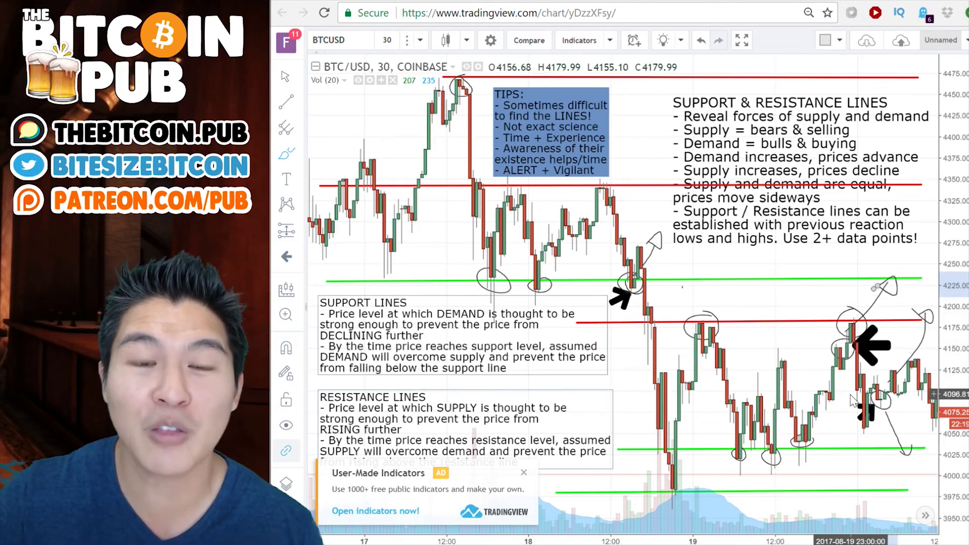